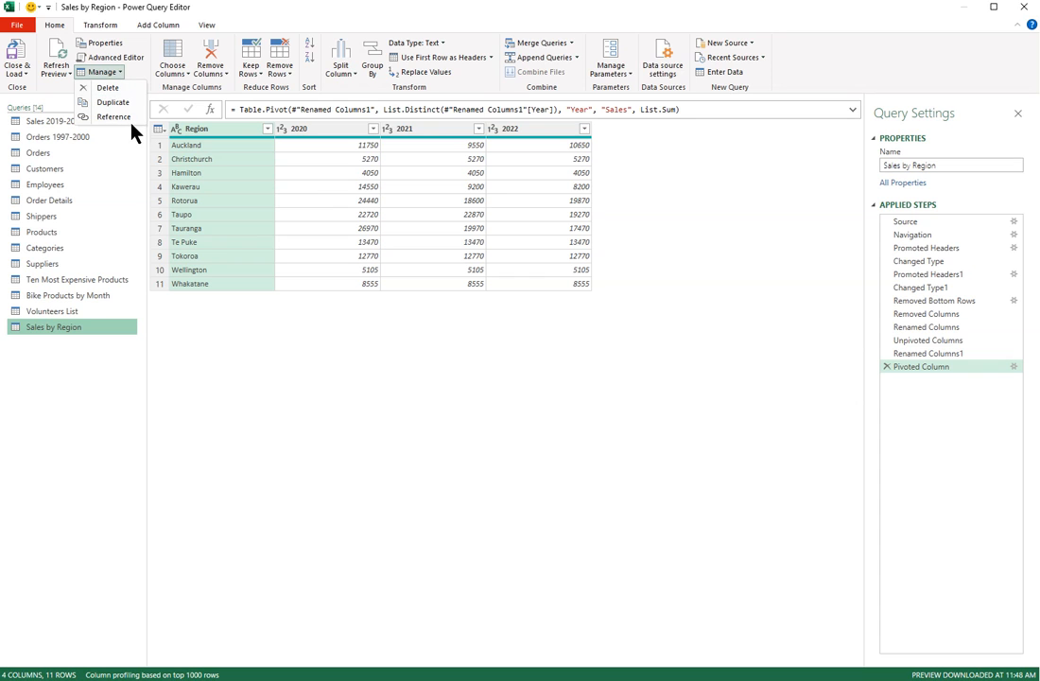
click(99, 25)
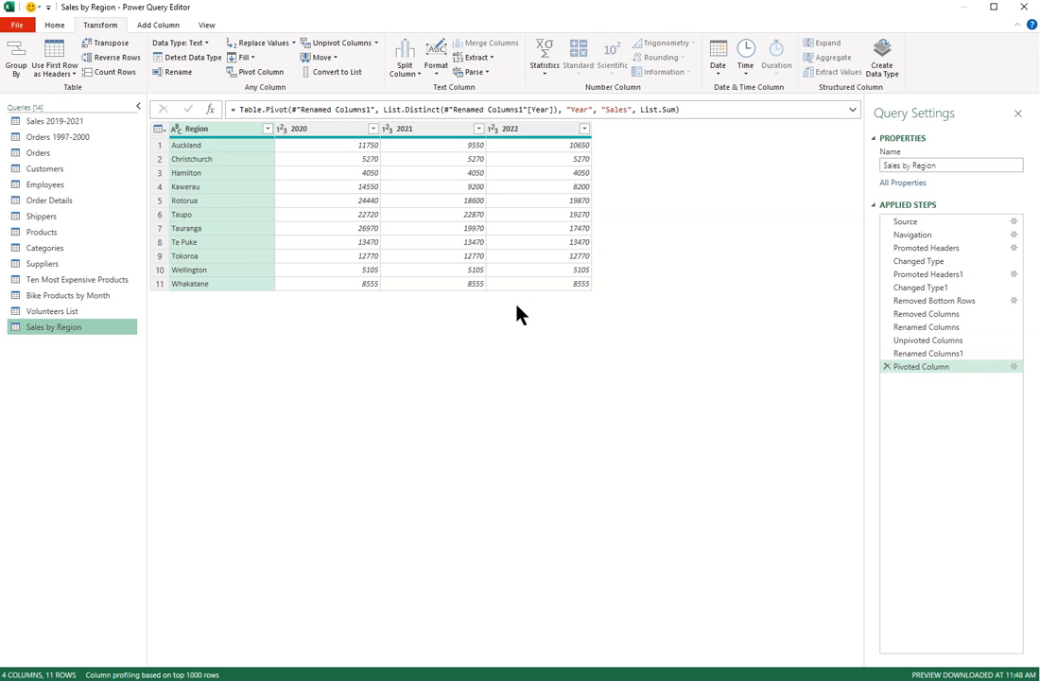
right_click(44, 334)
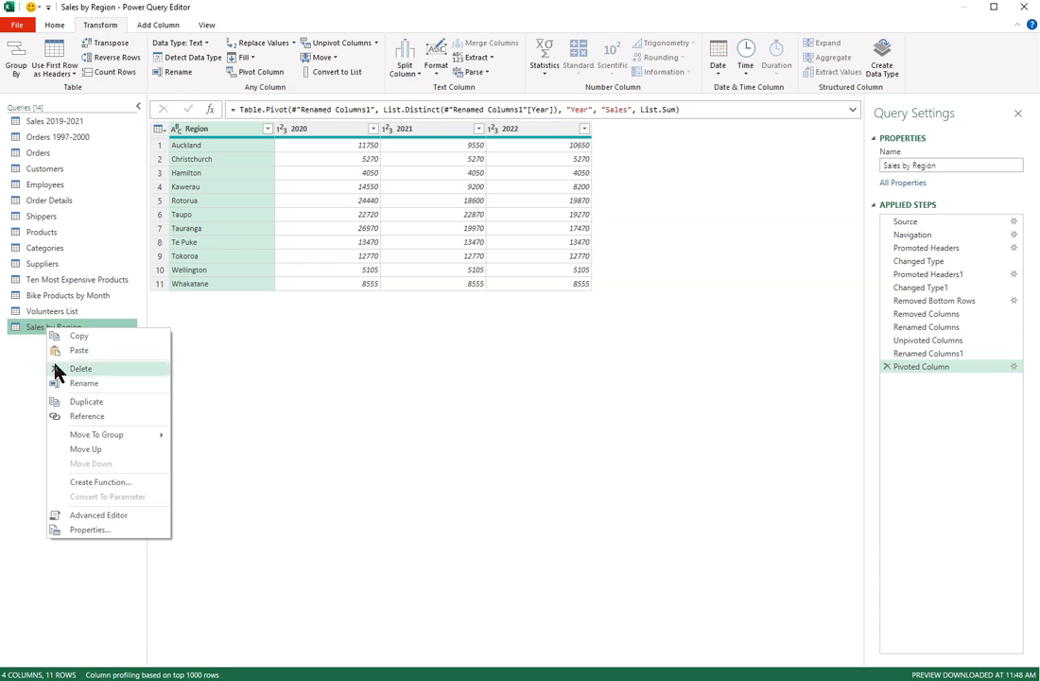
click(57, 28)
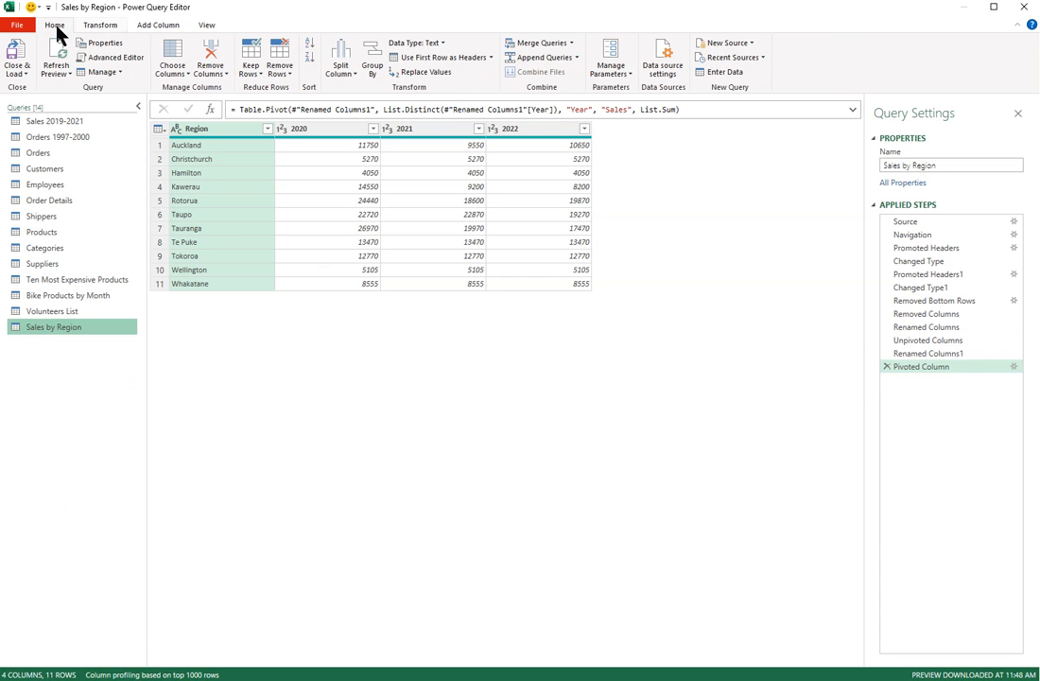
Step: Duplicate the Sales by Region query, then delete the duplicate
click(106, 73)
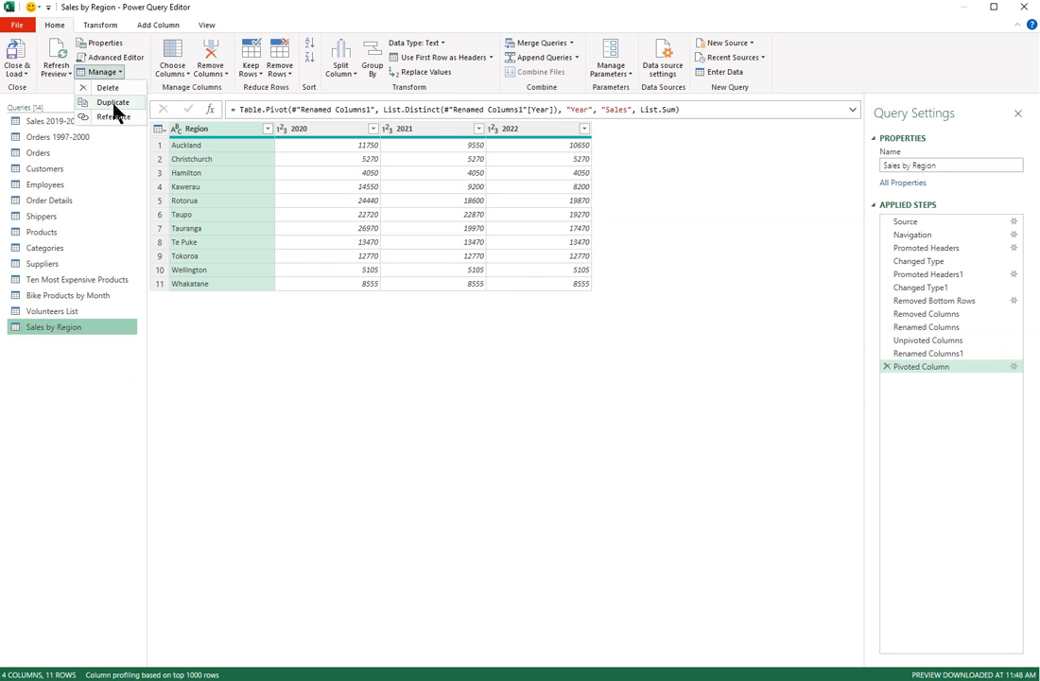
click(113, 111)
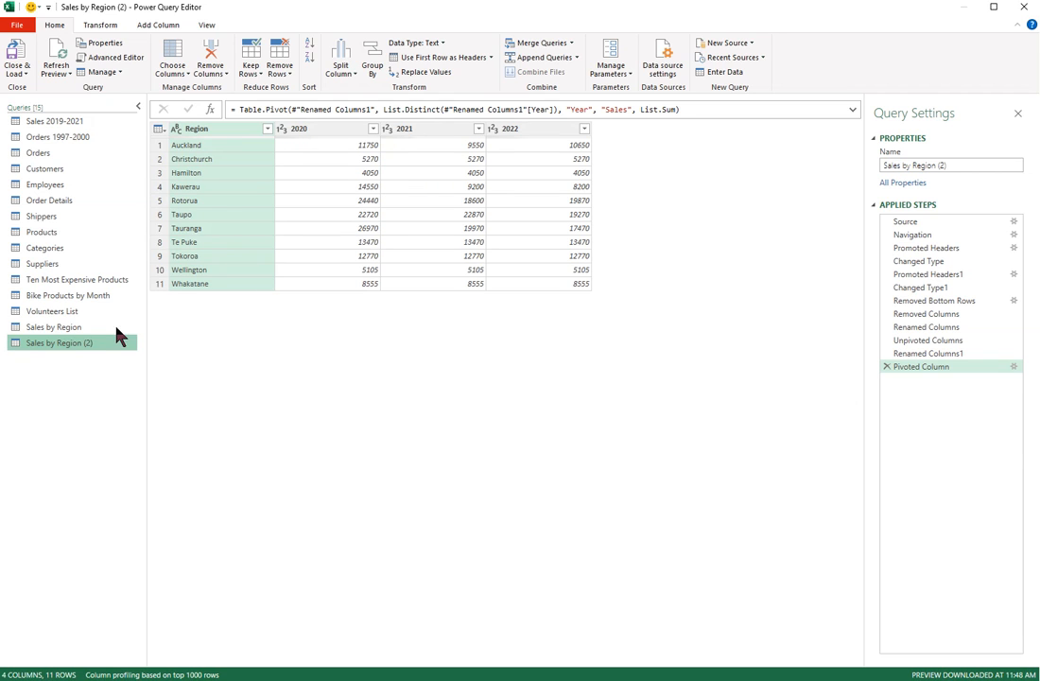
click(111, 76)
click(118, 93)
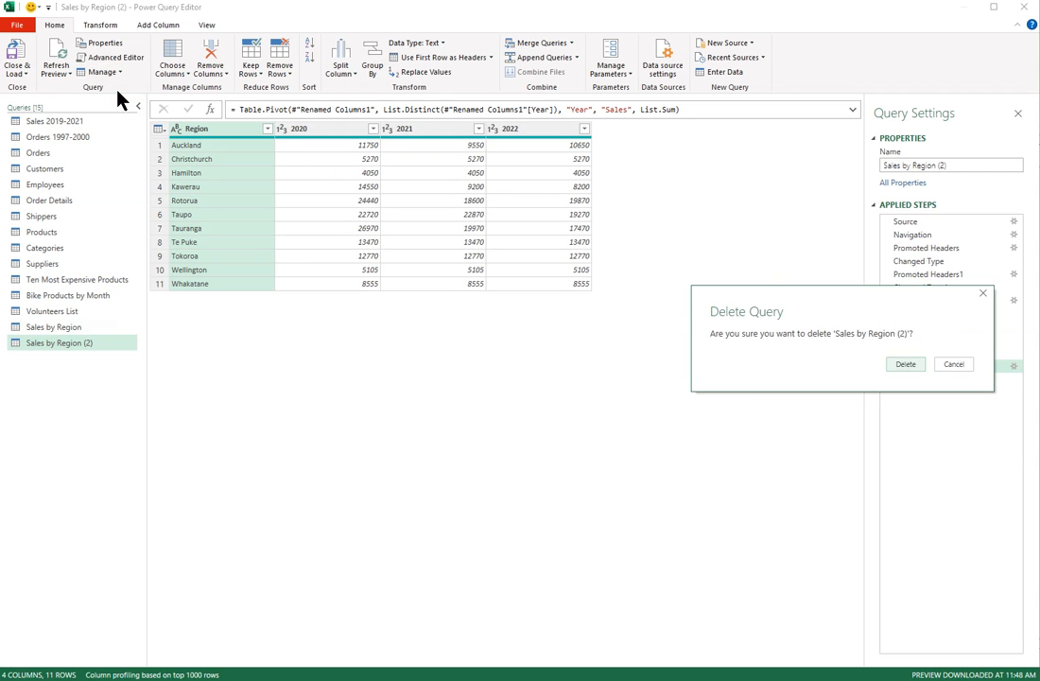
click(905, 366)
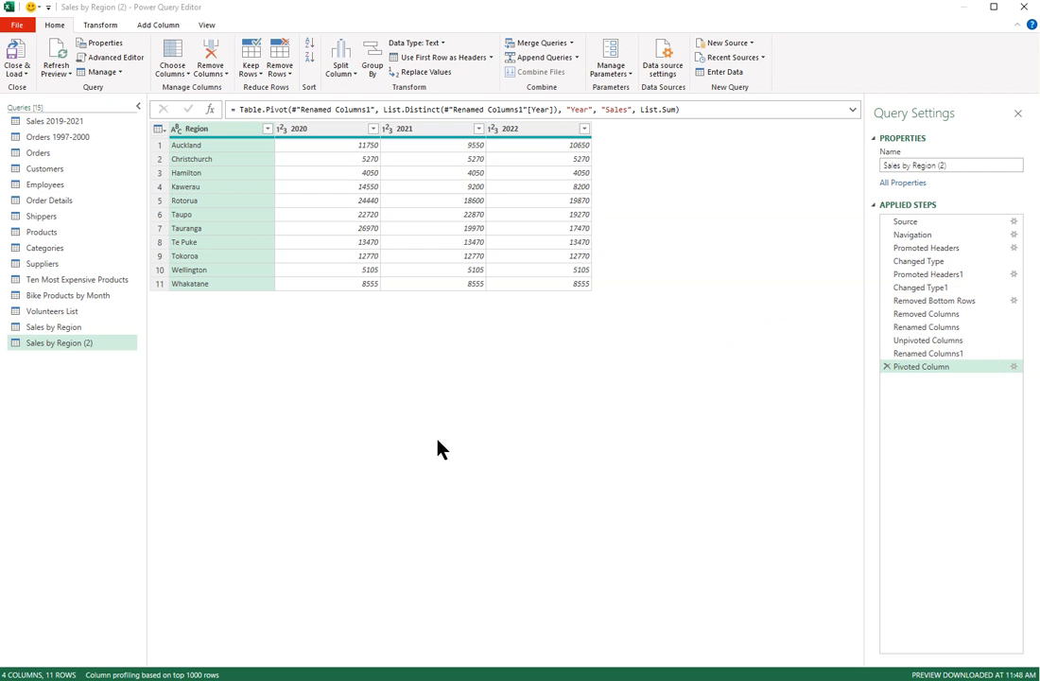
Step: Paste a copy of the Sales by Region query and rename the copy as Regional Sales
click(44, 330)
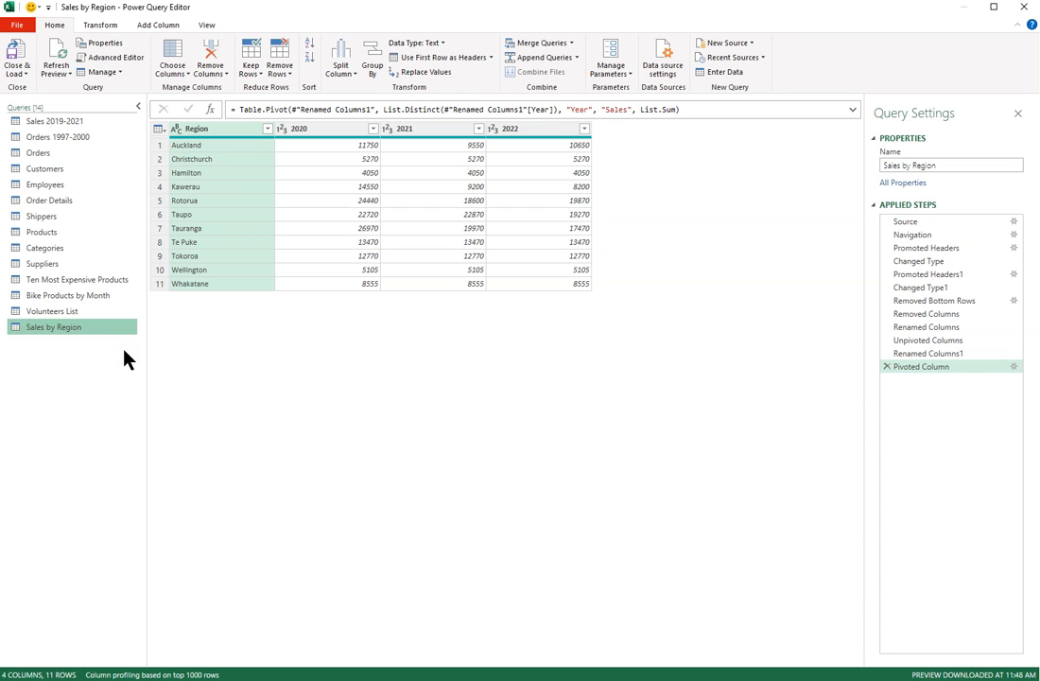
key(ctrl+v)
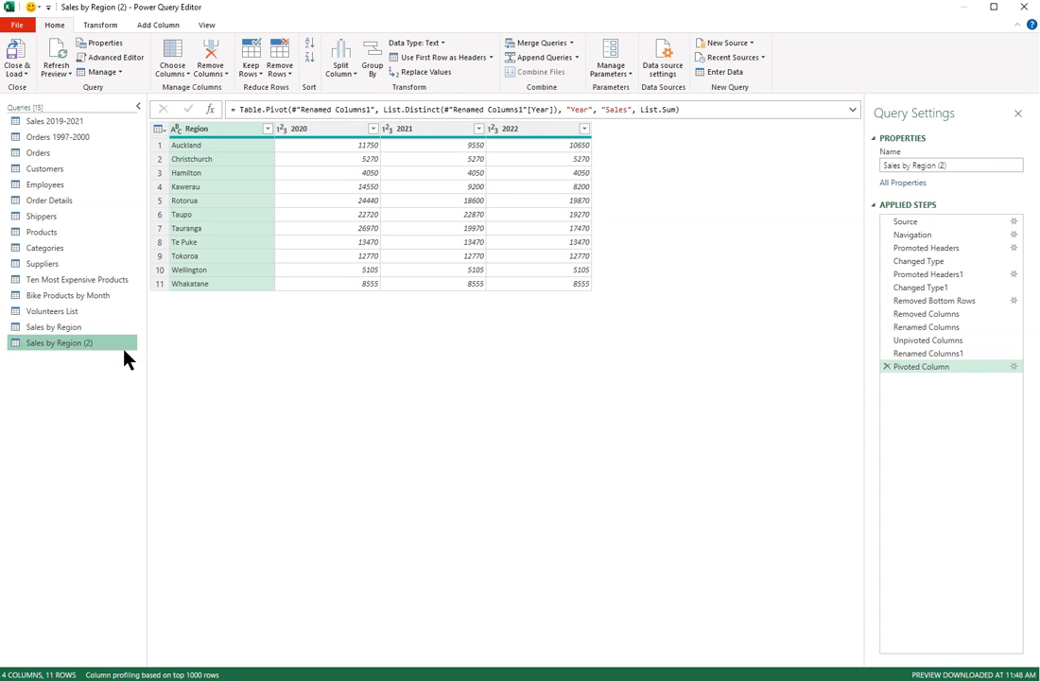
right_click(127, 349)
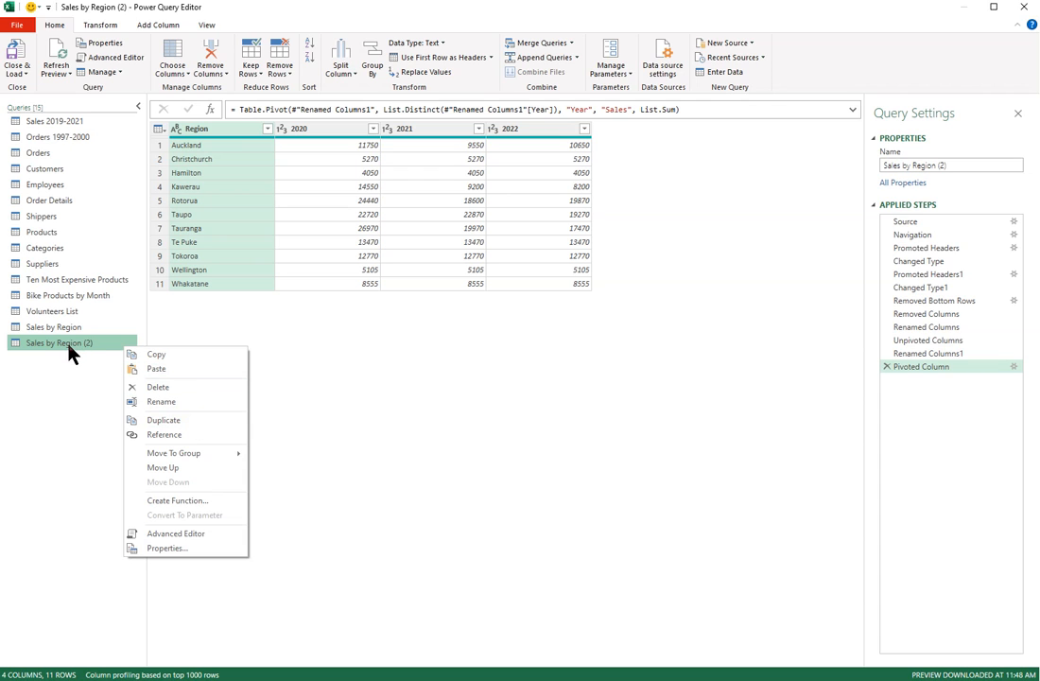
click(105, 352)
key(F2)
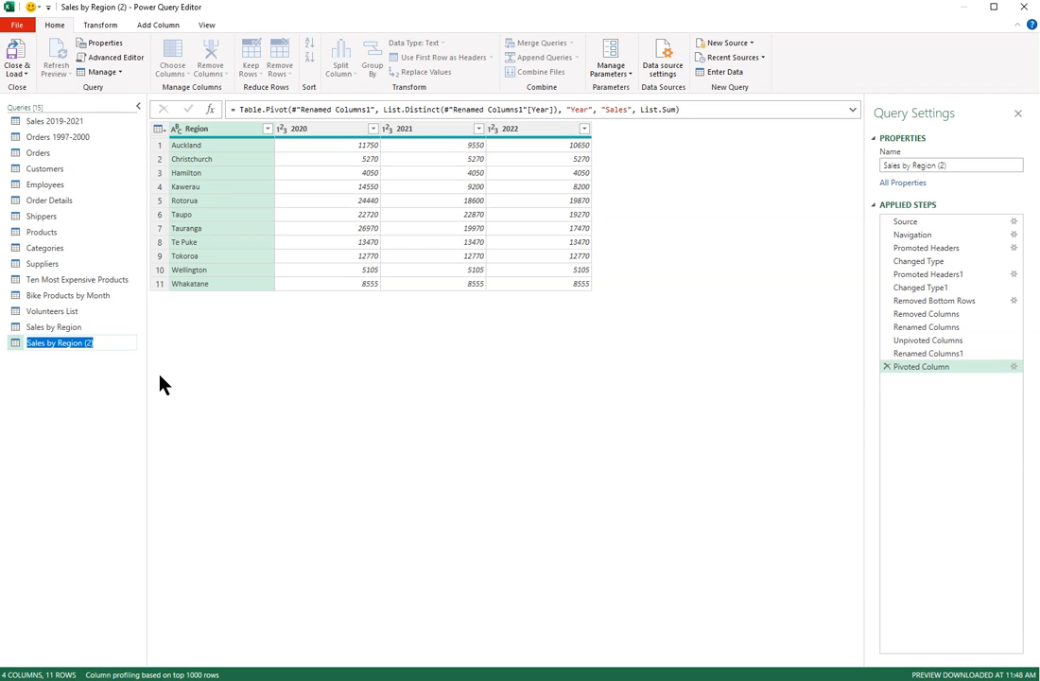
text(Regional )
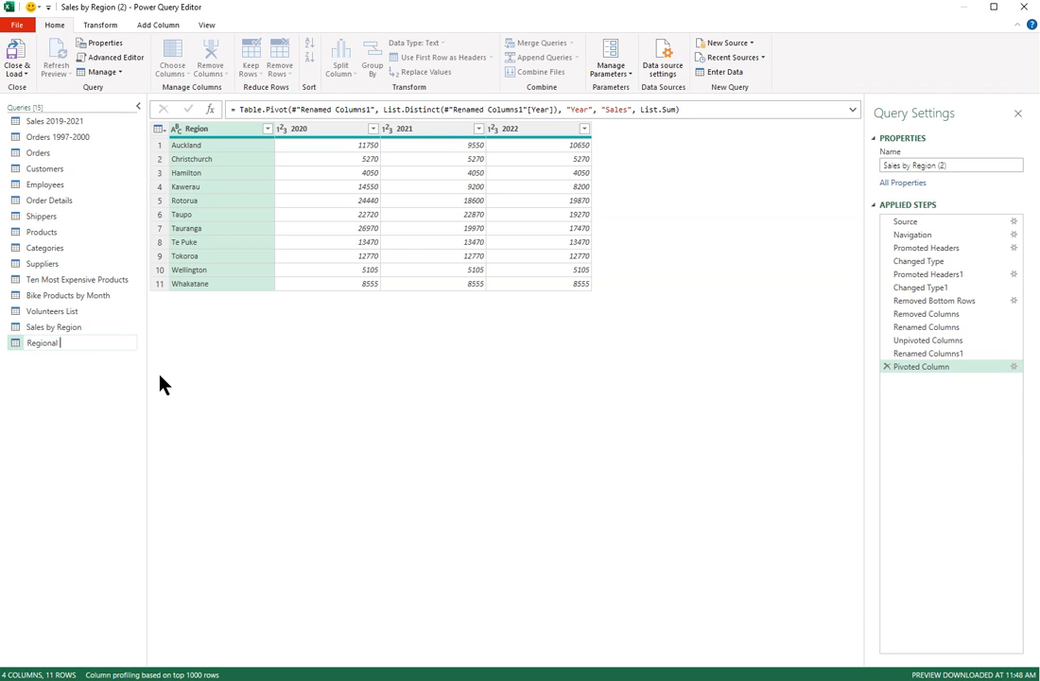
text(Sales)
key(Return)
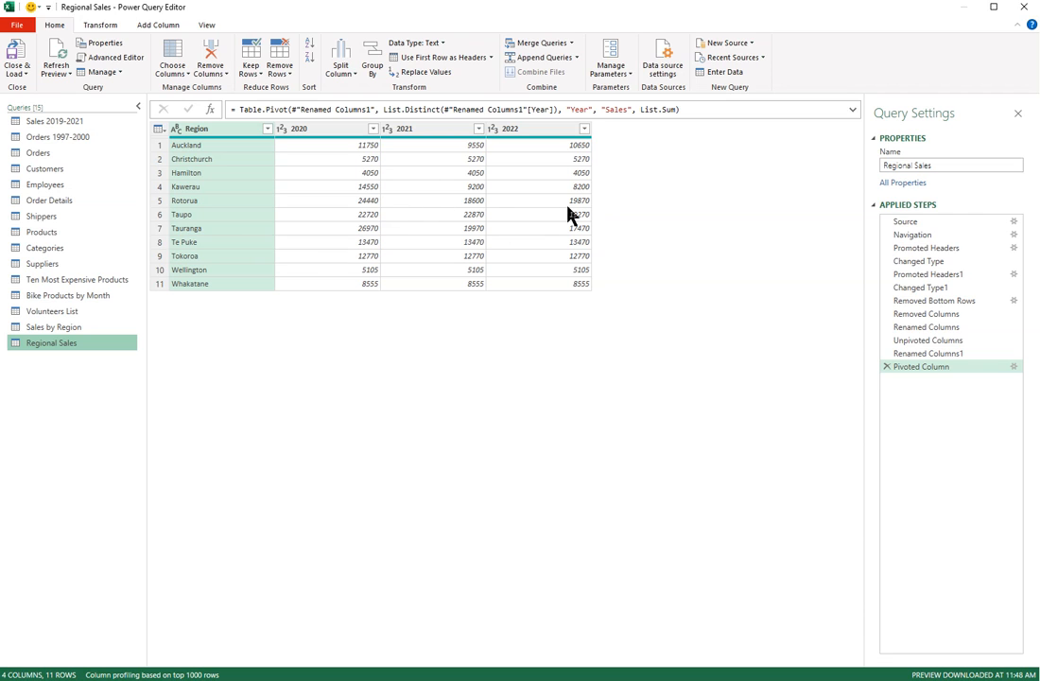
Step: Unpivot the 2020, 2021 and 2022 columns of the Regional Sales query
click(336, 137)
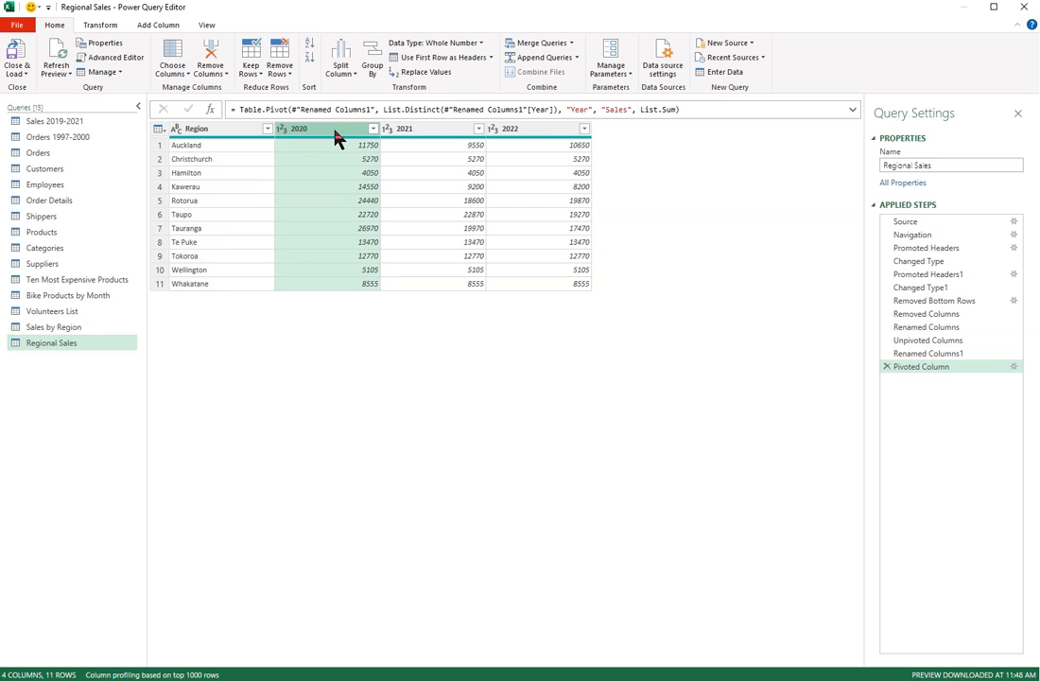
shift+click(555, 133)
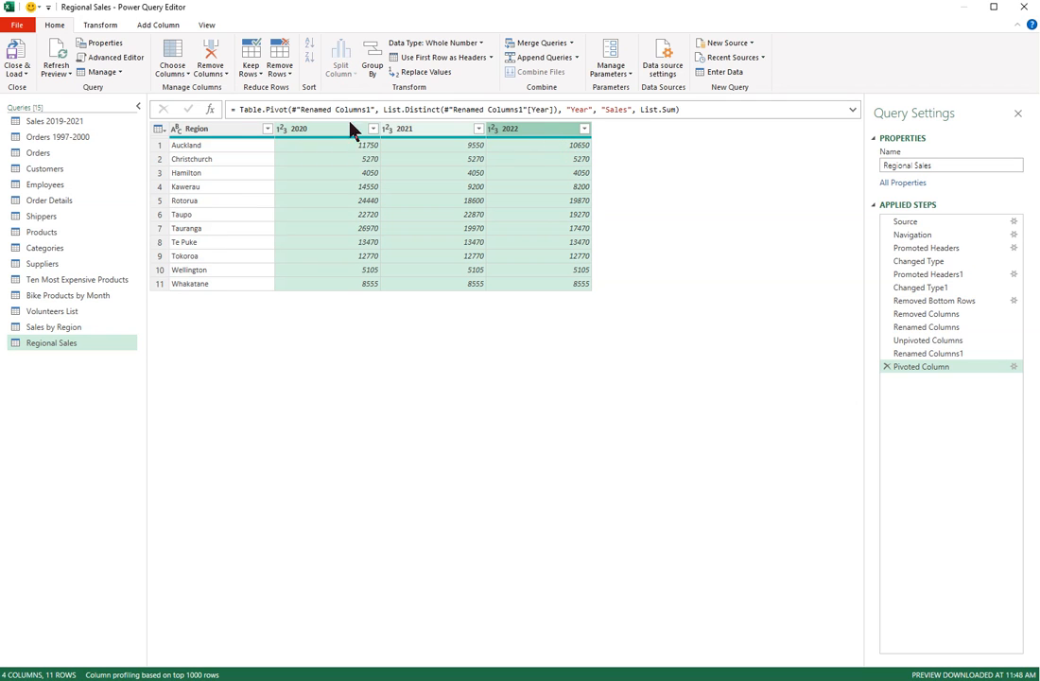
click(98, 26)
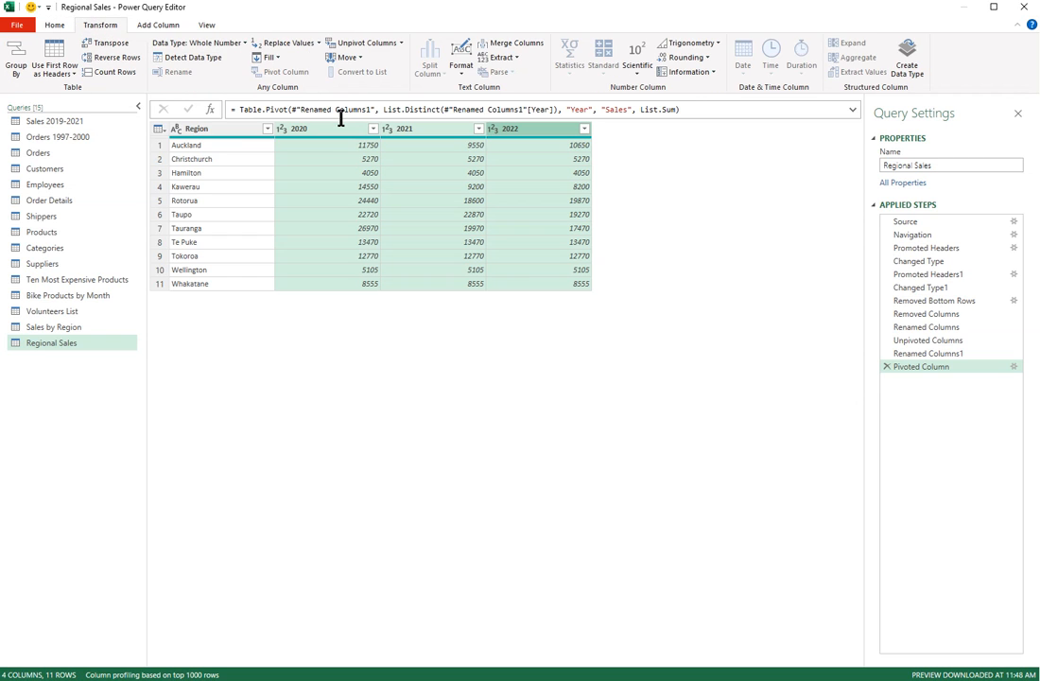
click(375, 44)
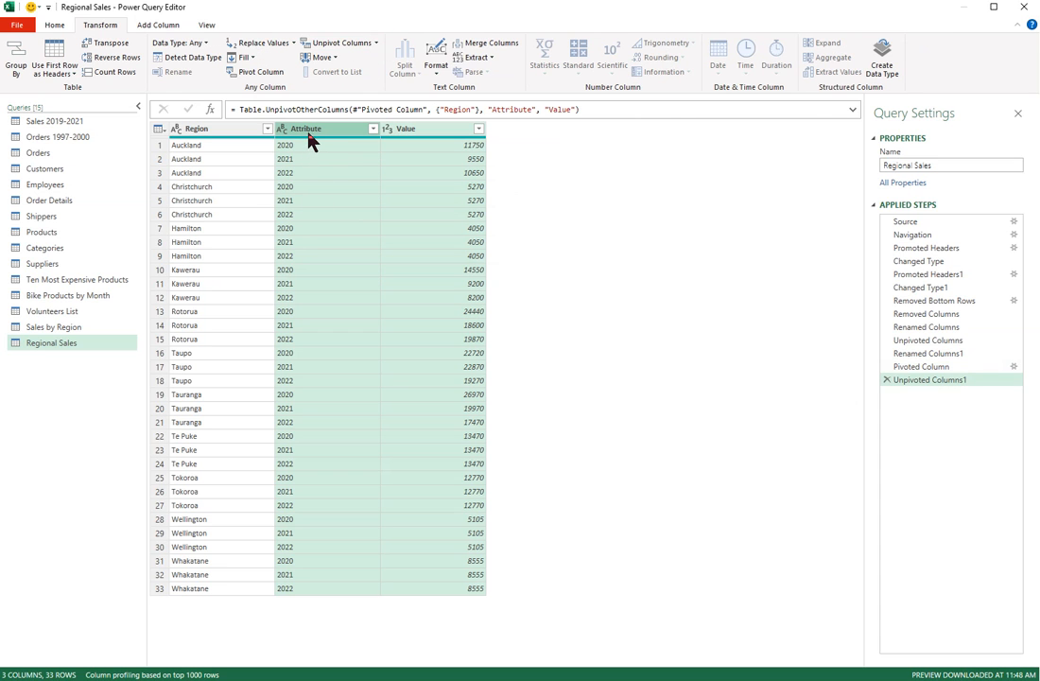
Step: Rename the Attribute column as Year and the Value column as Sales
click(309, 133)
key(F2)
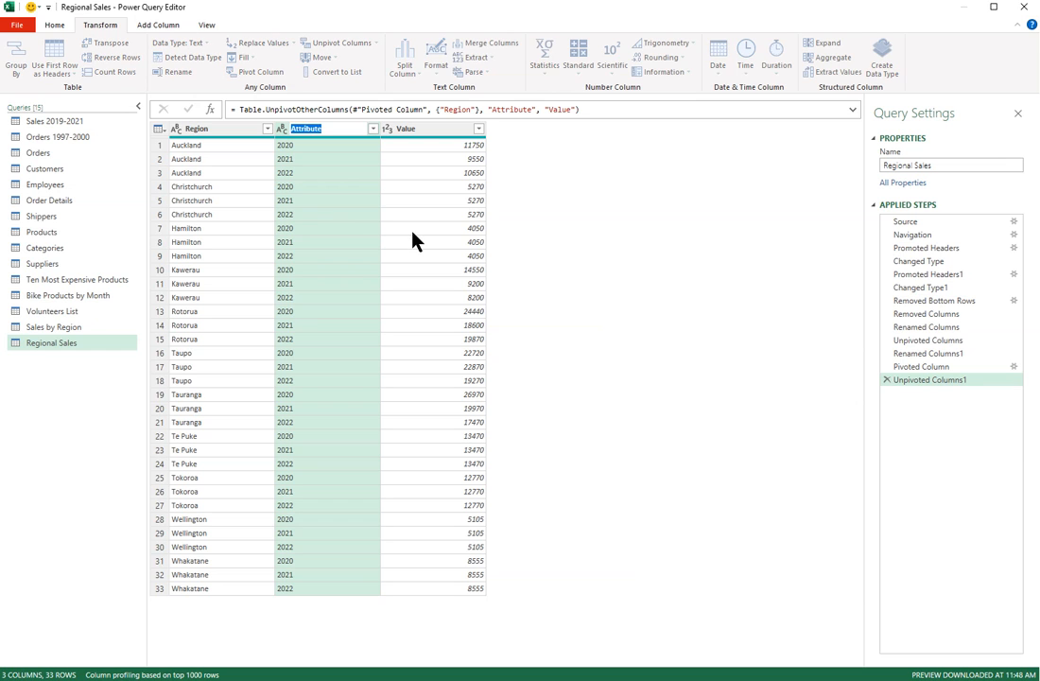
text(Year)
key(Return)
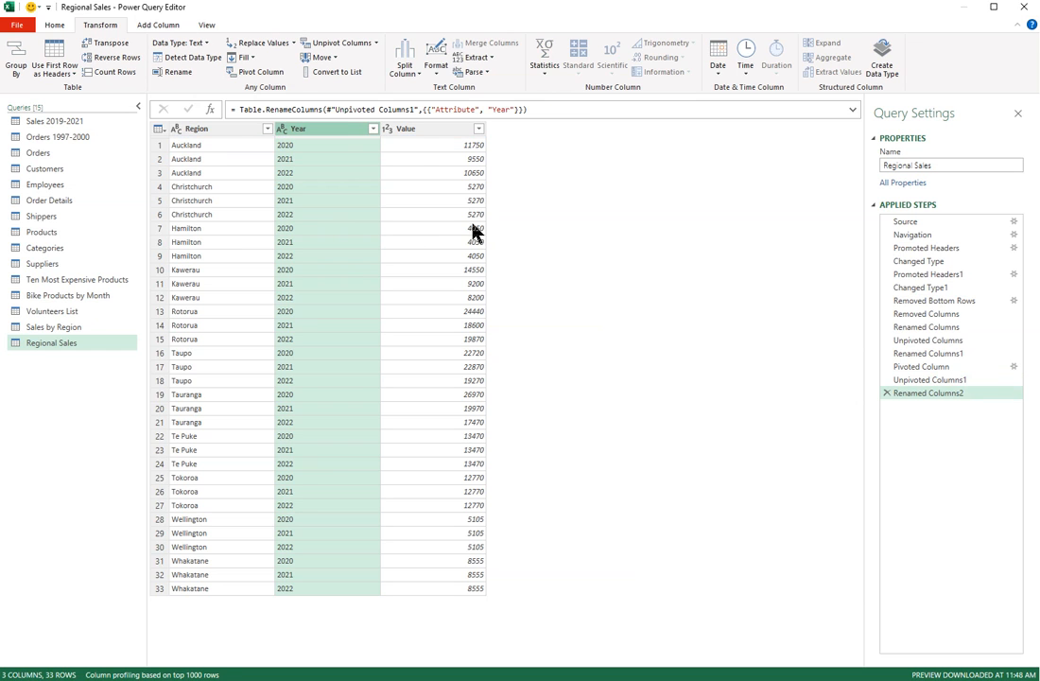
click(413, 132)
key(F2)
text(S)
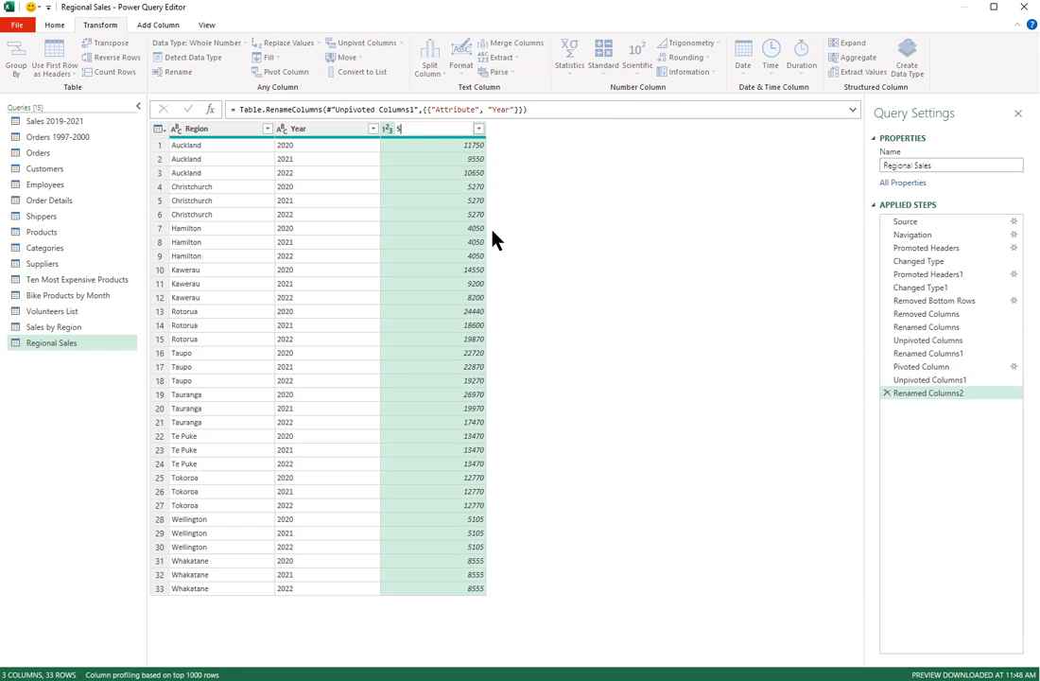
text(ales)
key(Return)
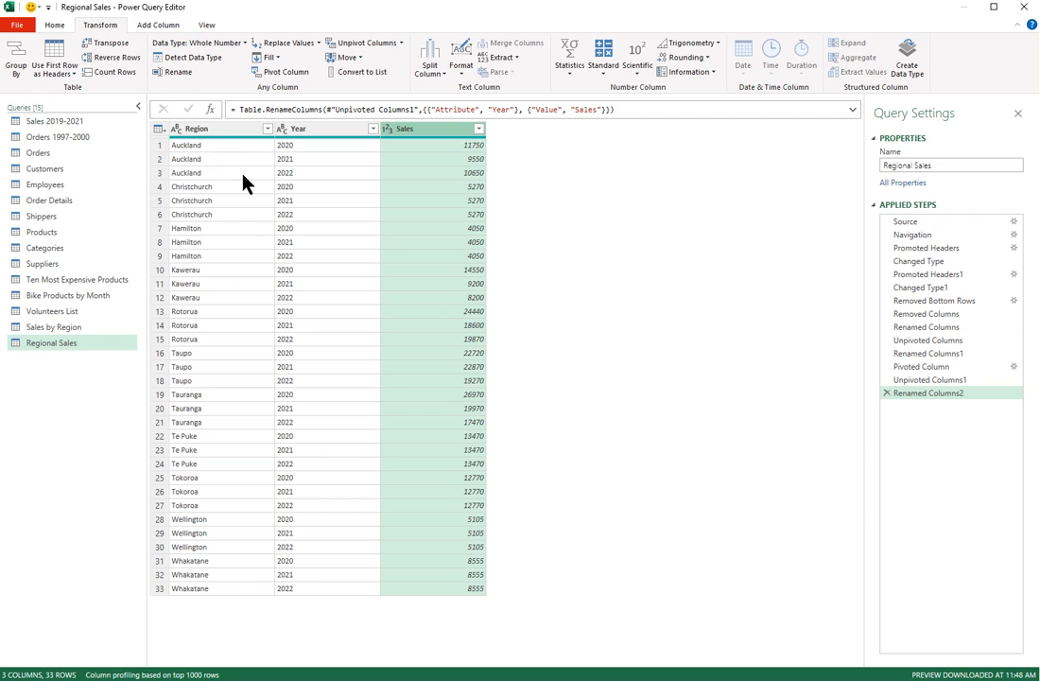
Step: Reverse the row order of the table twice, then delete both reversing steps from the query
click(230, 133)
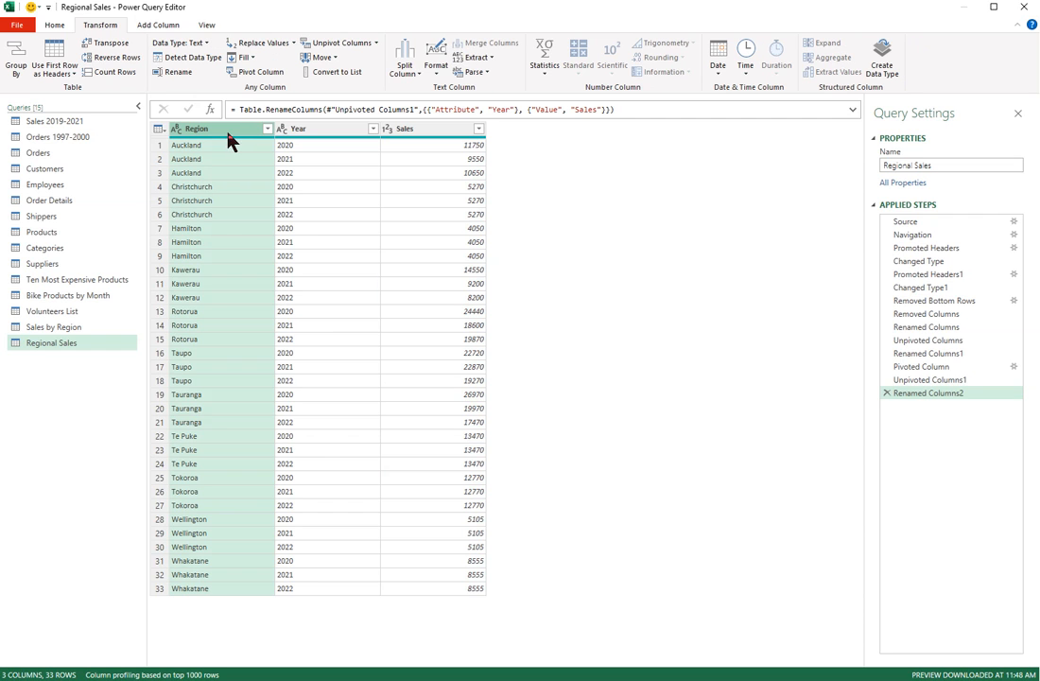
click(116, 60)
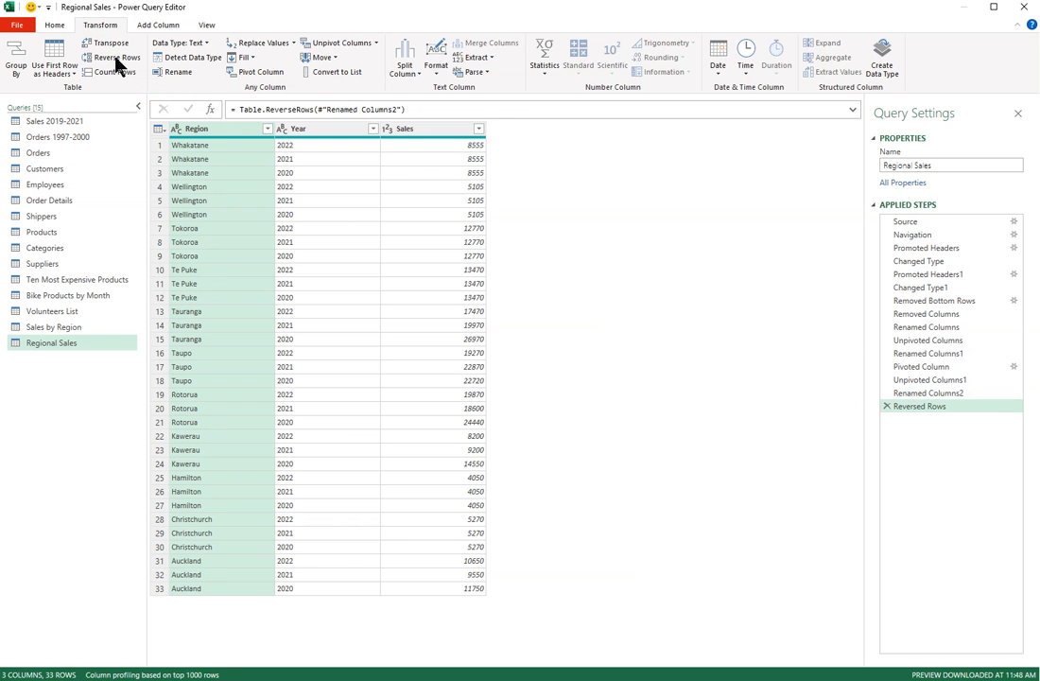
click(116, 60)
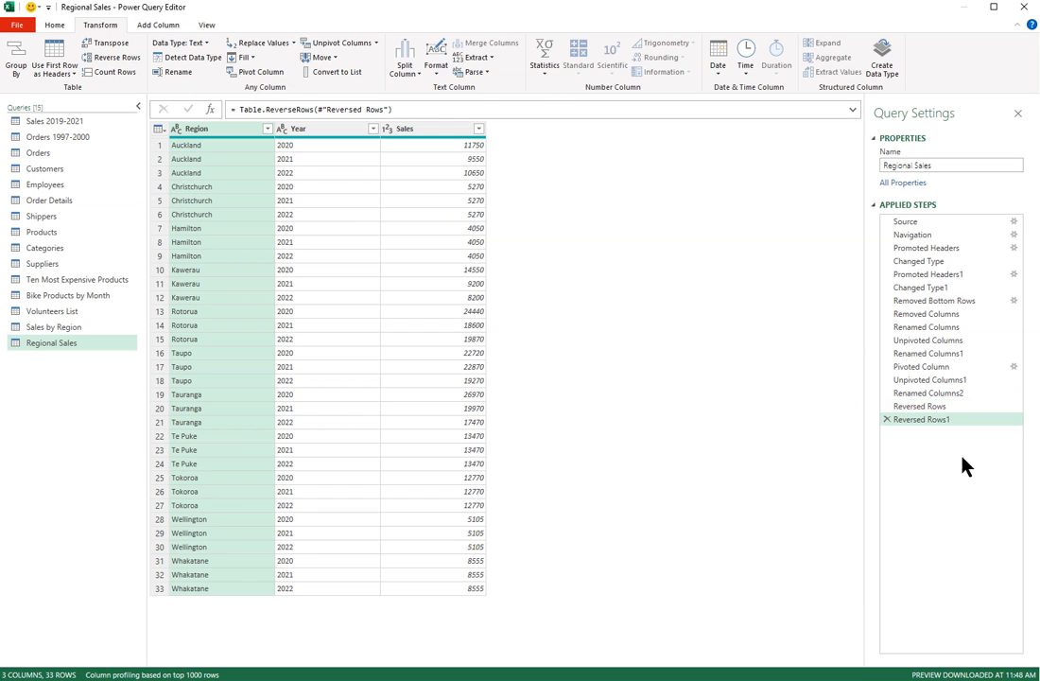
click(886, 419)
click(888, 407)
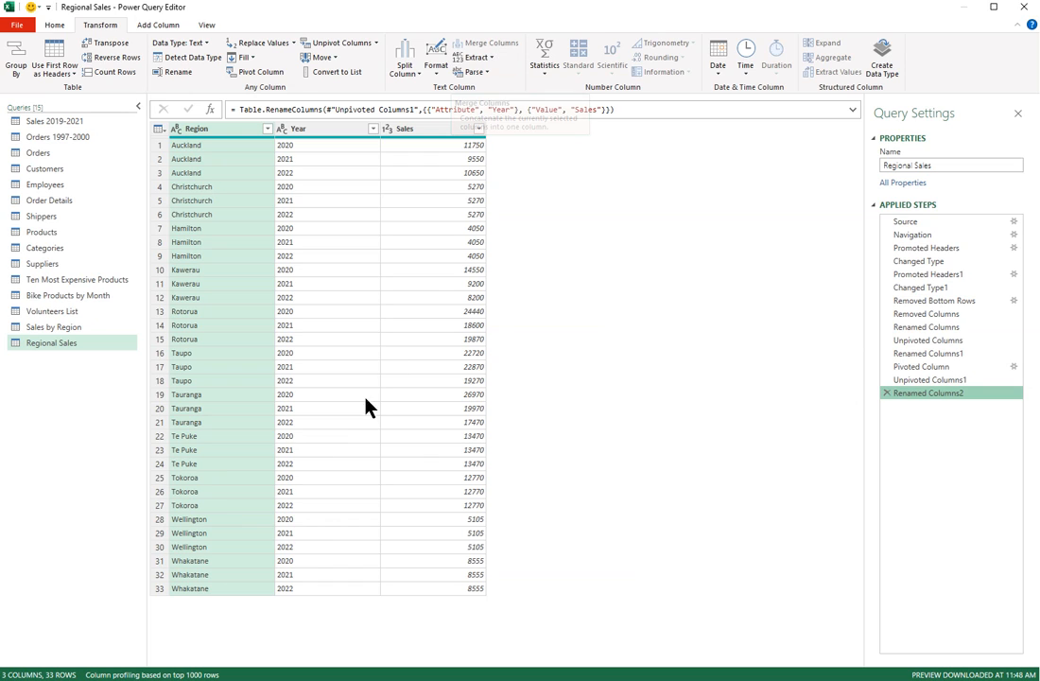
Step: Merge the Region and Year columns with a space separator into a new column named Region & Year
ctrl+click(333, 139)
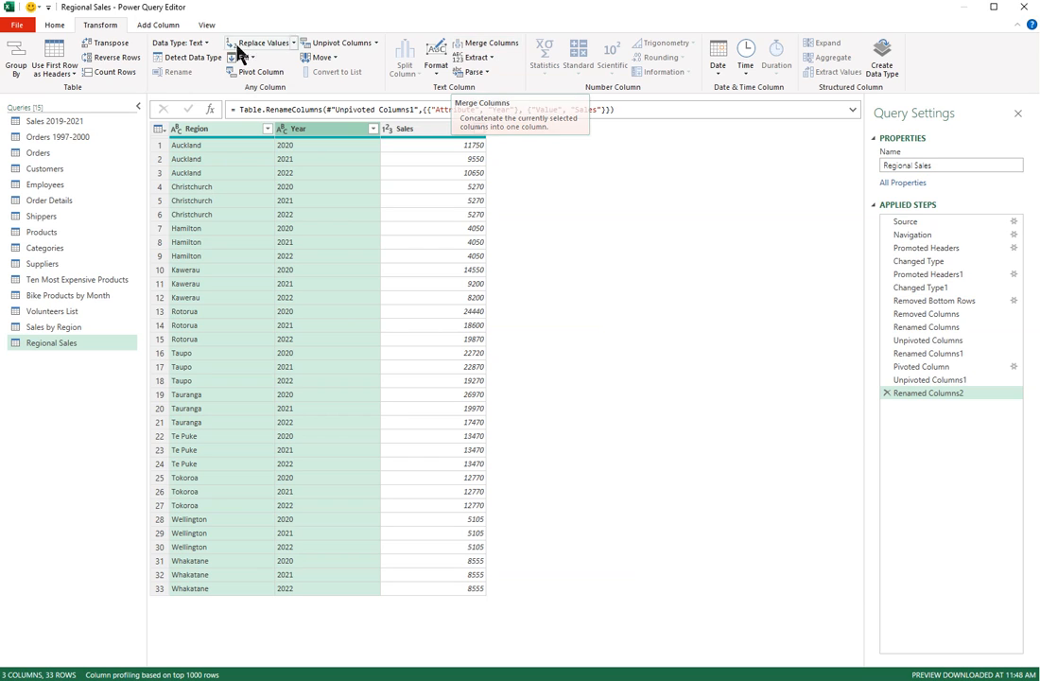
click(487, 44)
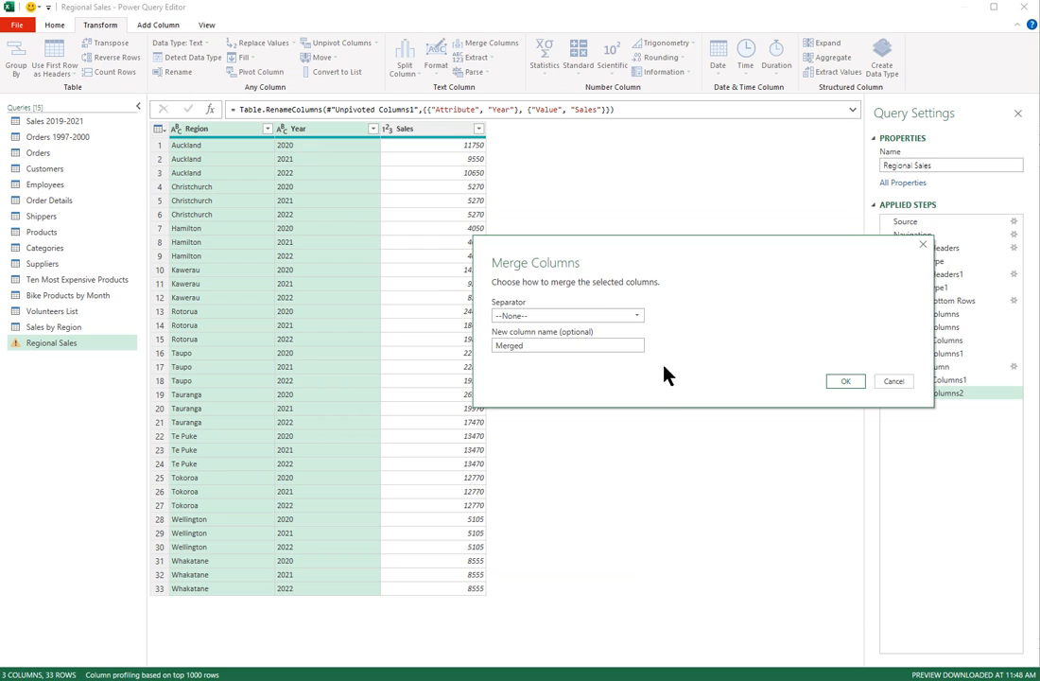
click(636, 317)
click(560, 395)
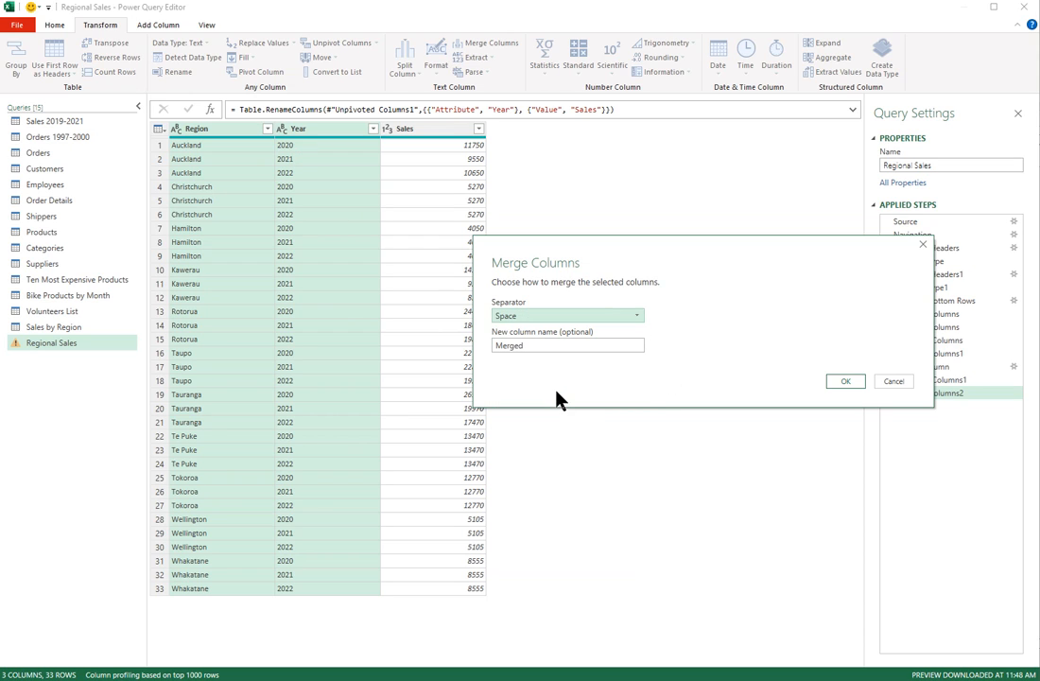
click(501, 345)
double_click(501, 346)
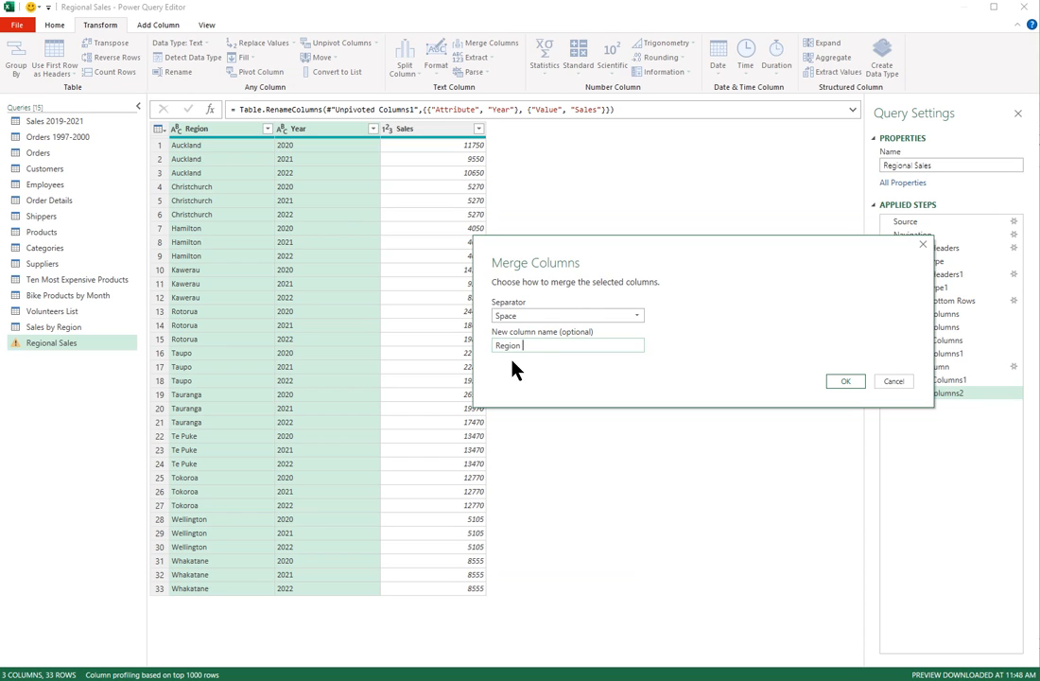
text(Region & Year)
click(856, 382)
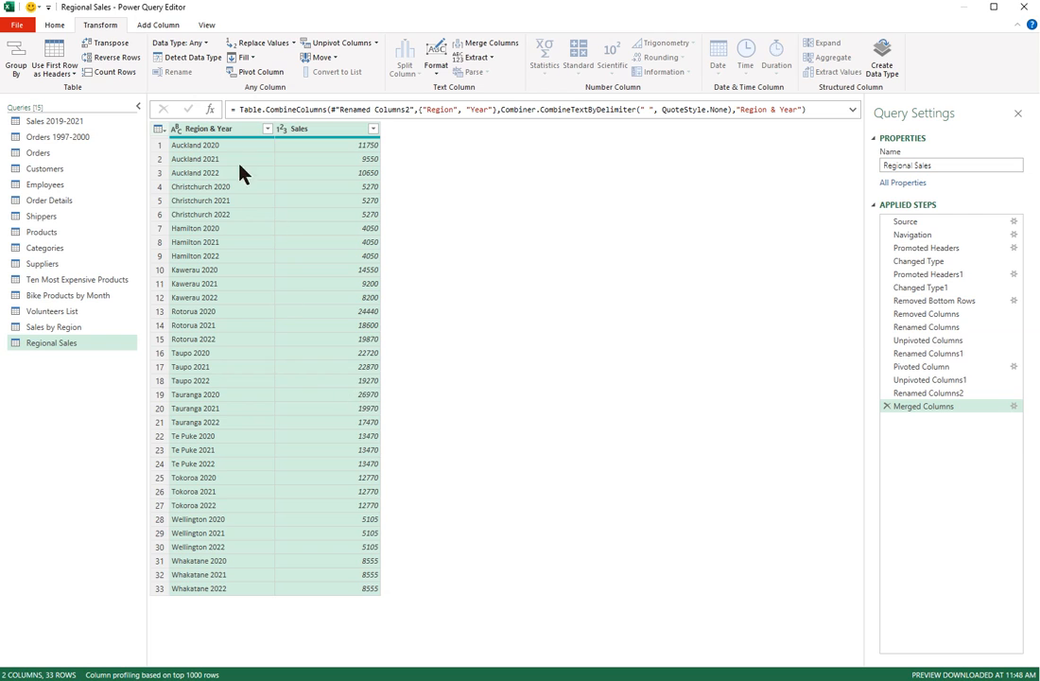
Step: Transpose the merged table and use its first row as headers
click(112, 43)
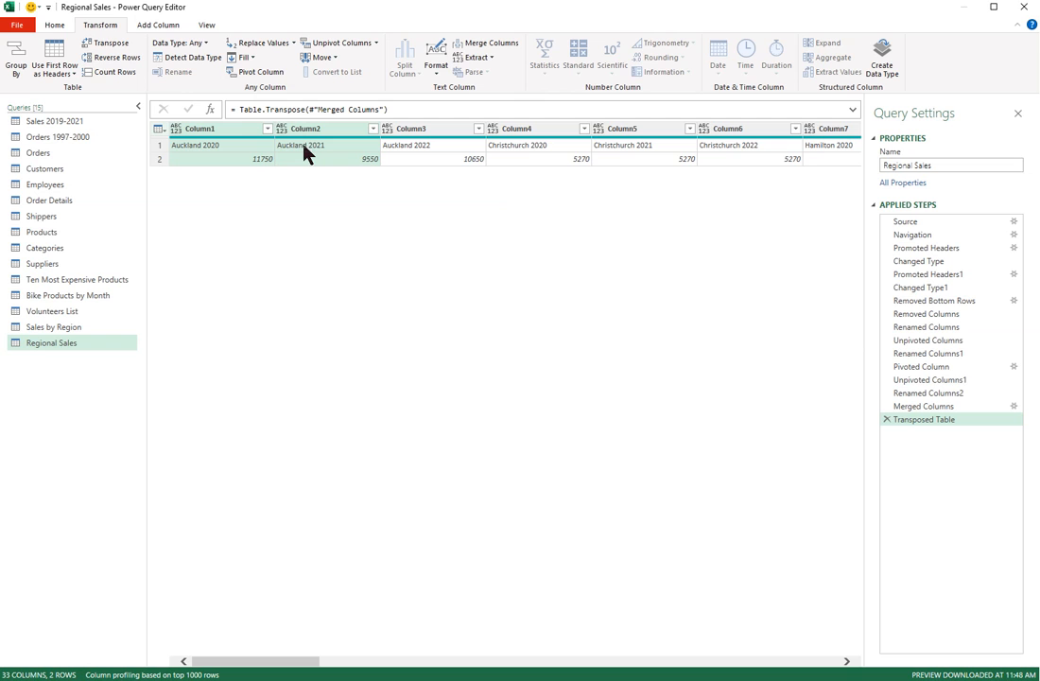
click(57, 27)
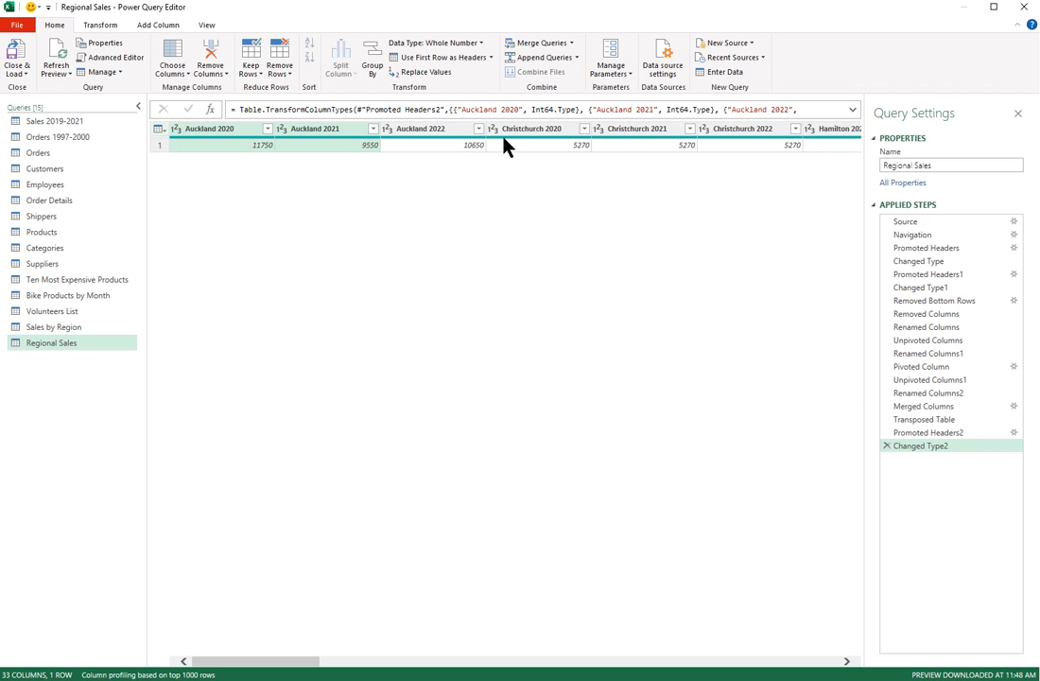
mouse_move(504, 145)
Step: Create a reference query from Regional Sales and name it Total Sales Figure
click(115, 73)
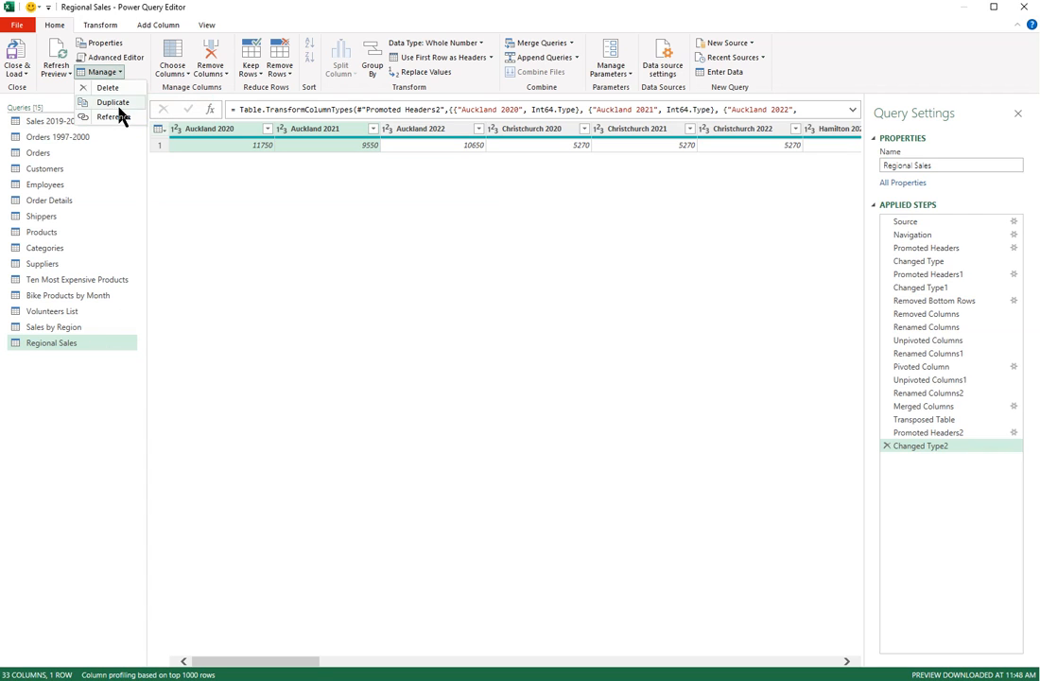
click(118, 121)
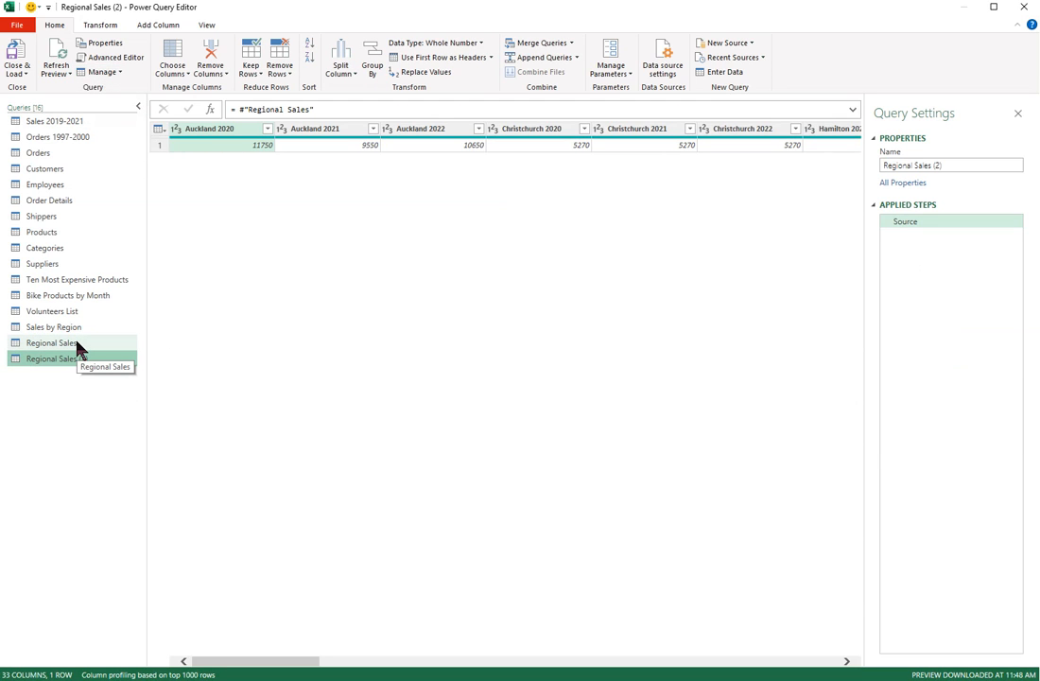
double_click(137, 359)
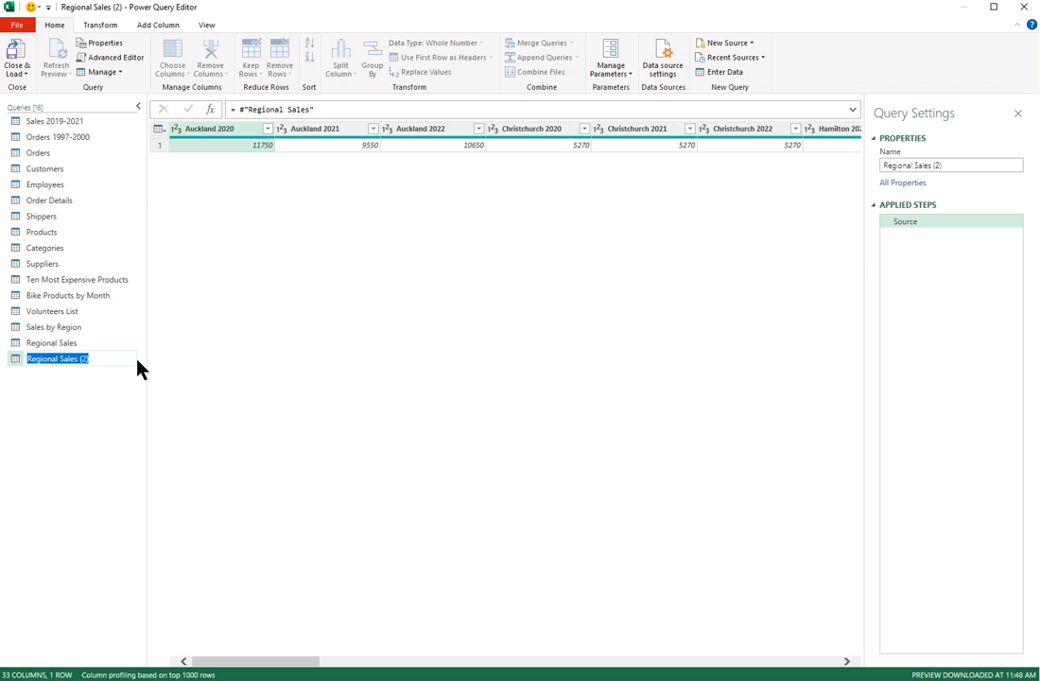
text(Total Sales Figure)
key(Return)
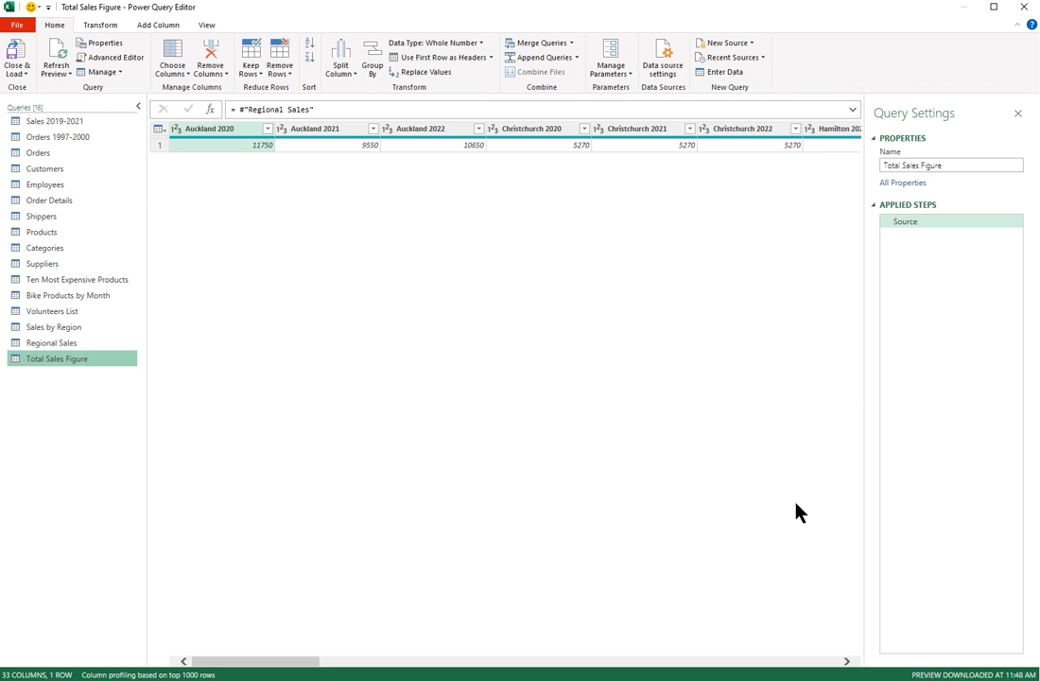
Step: Count the rows of the Total Sales Figure query, then delete that counting step from its applied steps
click(101, 26)
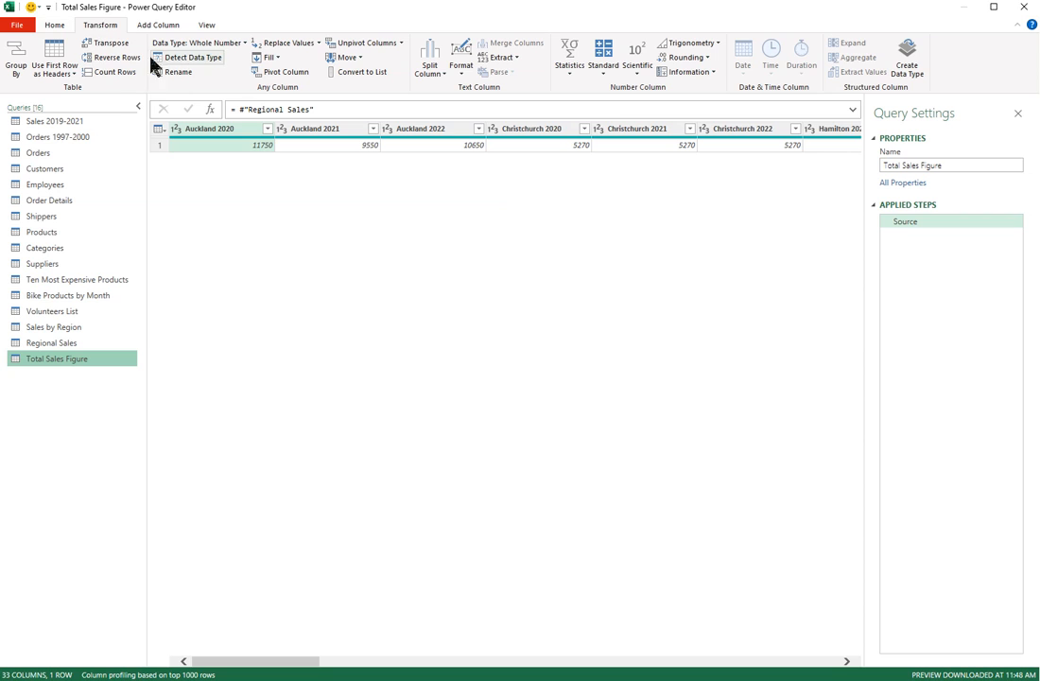
click(106, 73)
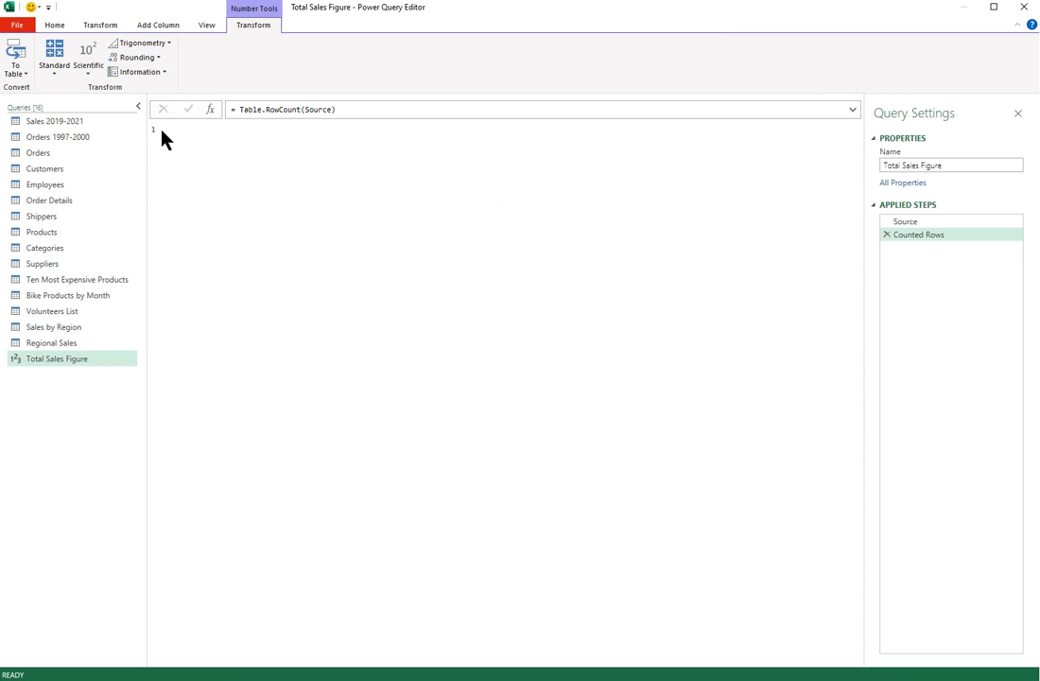
click(888, 234)
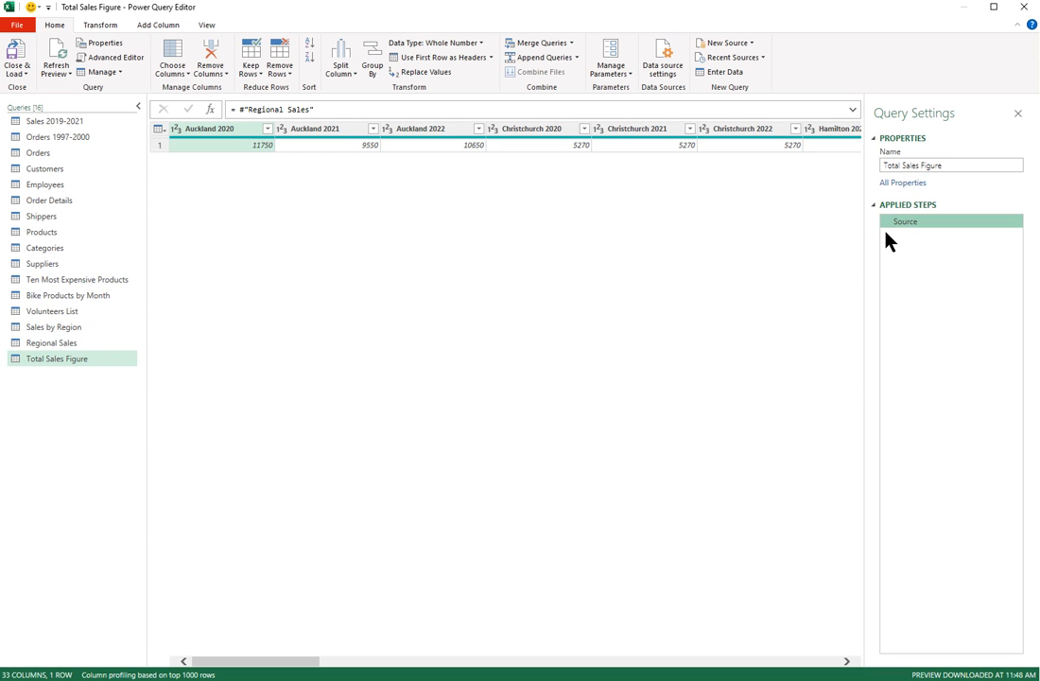
Step: Transpose the table in the Regional Sales query again
click(68, 347)
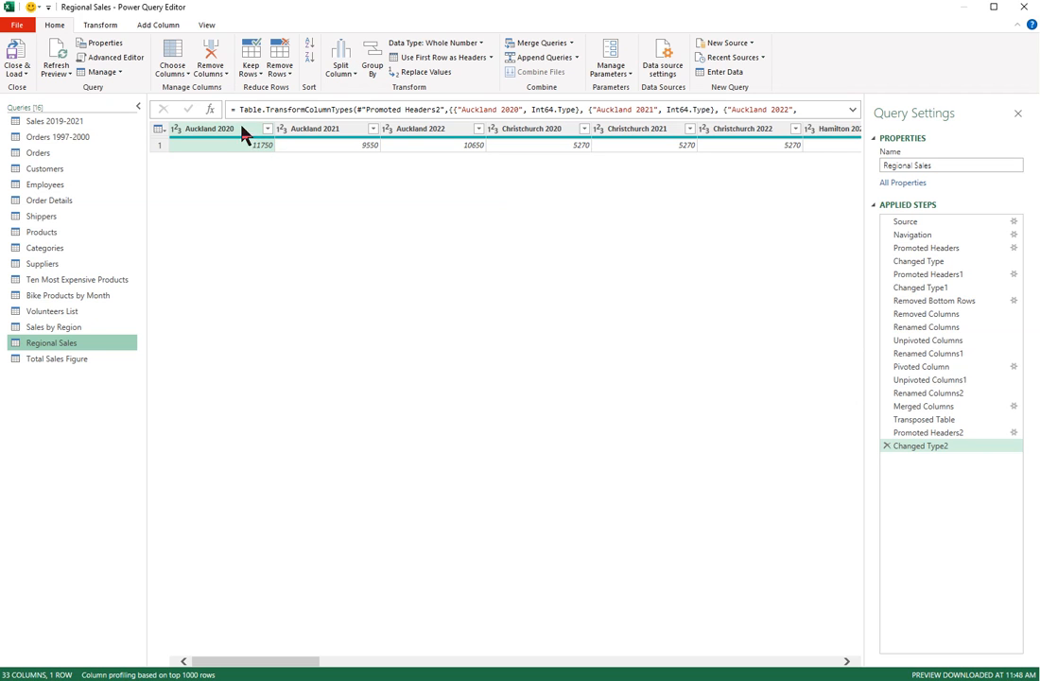
click(95, 27)
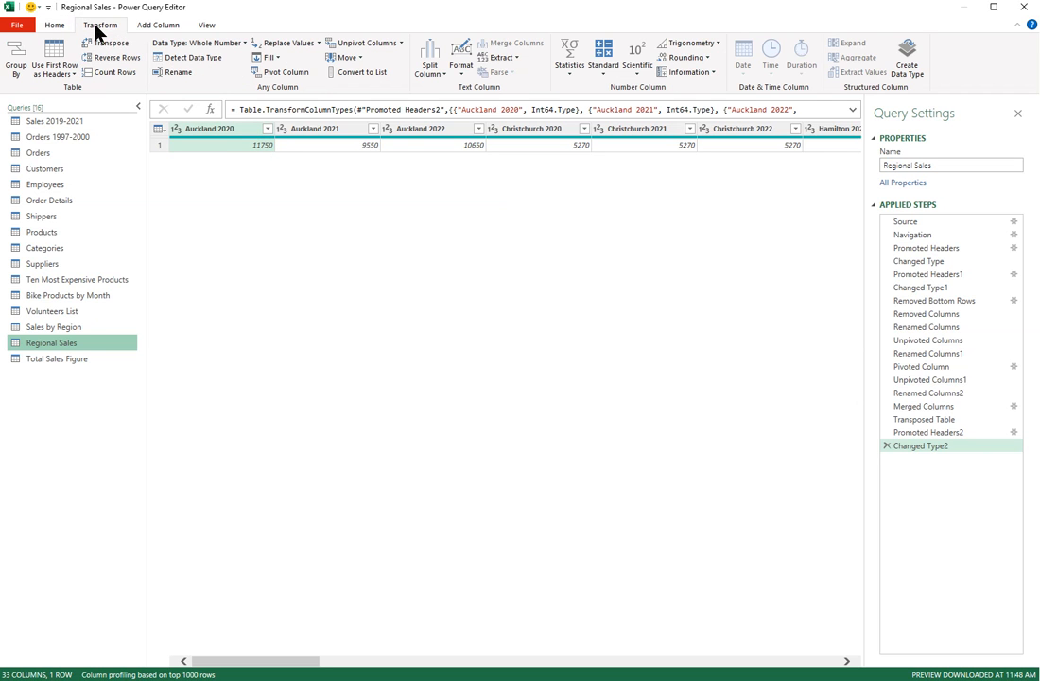
click(106, 45)
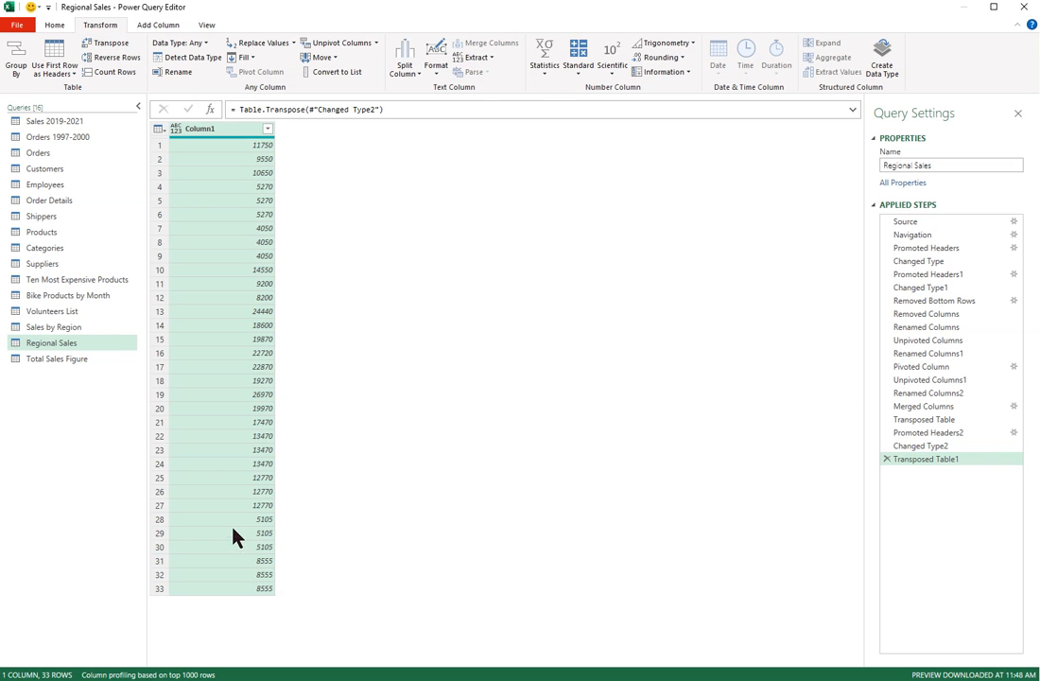
Step: Count the rows of the Total Sales Figure query based on the transposed Regional Sales table
click(78, 363)
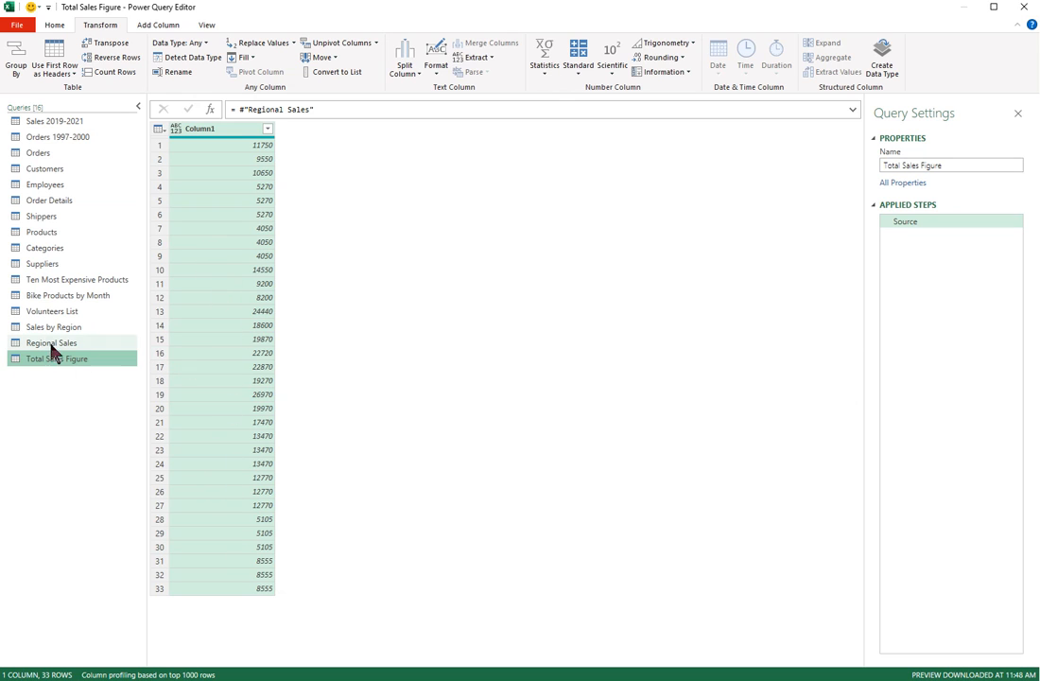
click(115, 73)
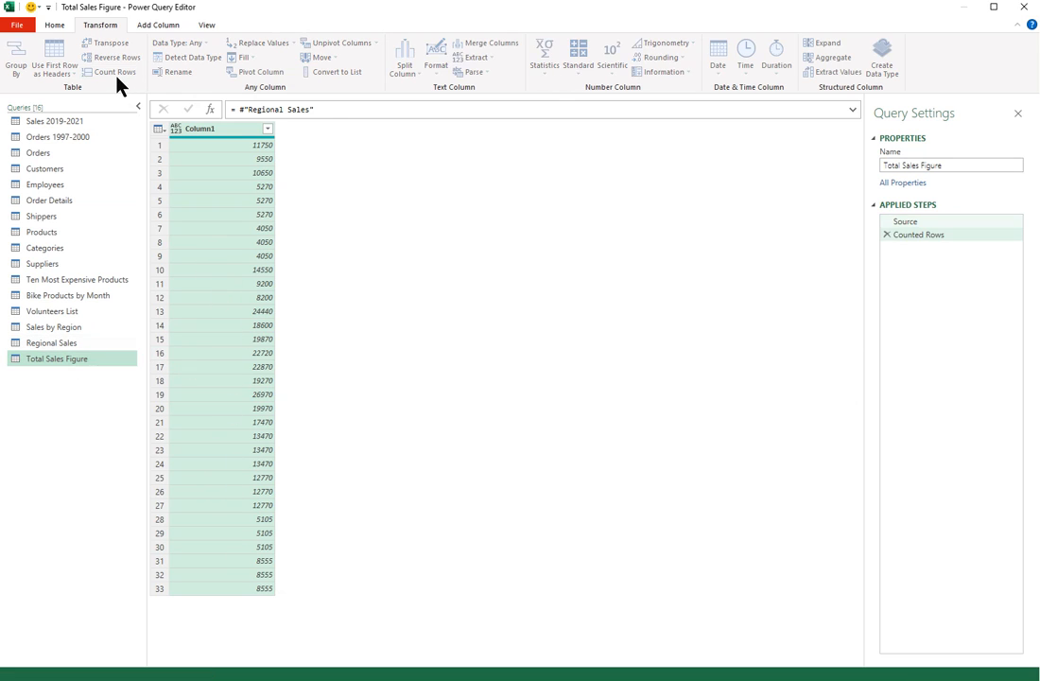